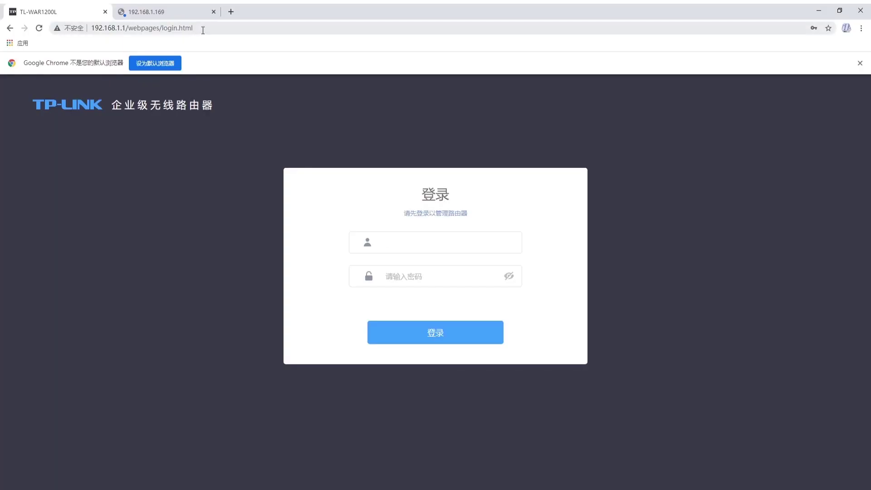
Select the router login page address 192.168.1.1/webpages/login.html in Chrome.
{"action": "left_click", "coordinate": [203, 30]}
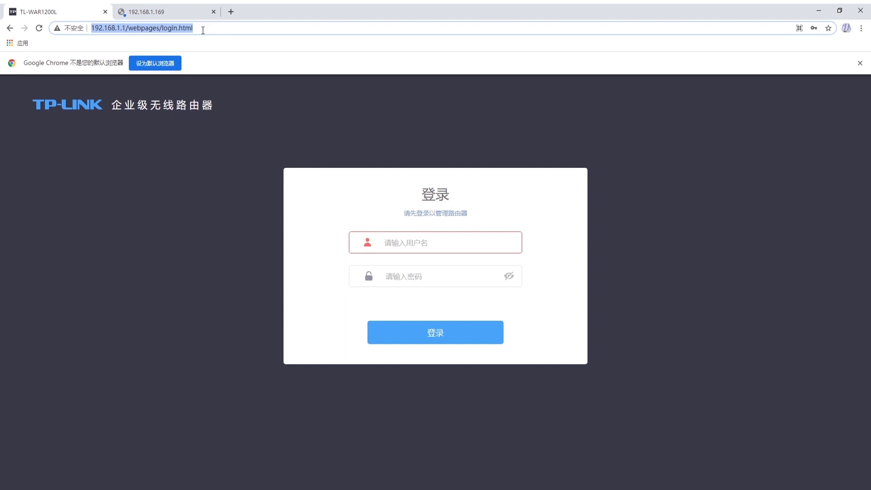
Log in to the router with the saved credentials and highlight WAN1's public IP address.
{"action": "left_click", "coordinate": [428, 247]}
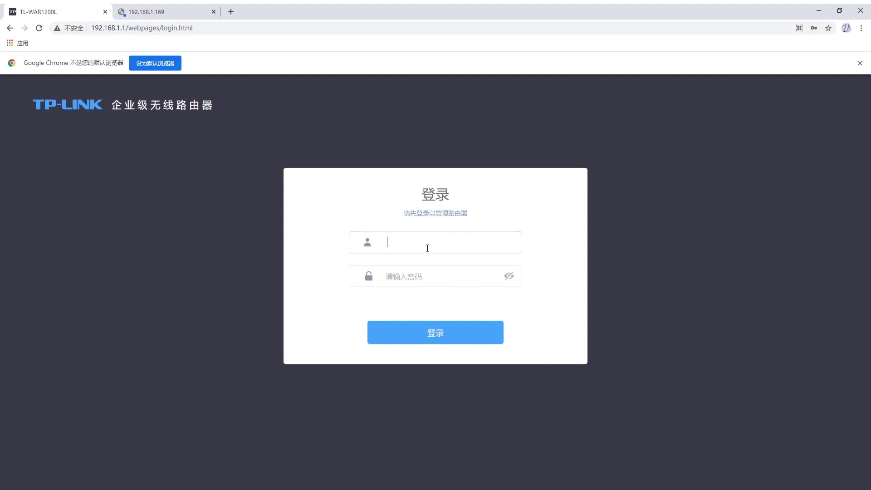
{"action": "left_click", "coordinate": [424, 335]}
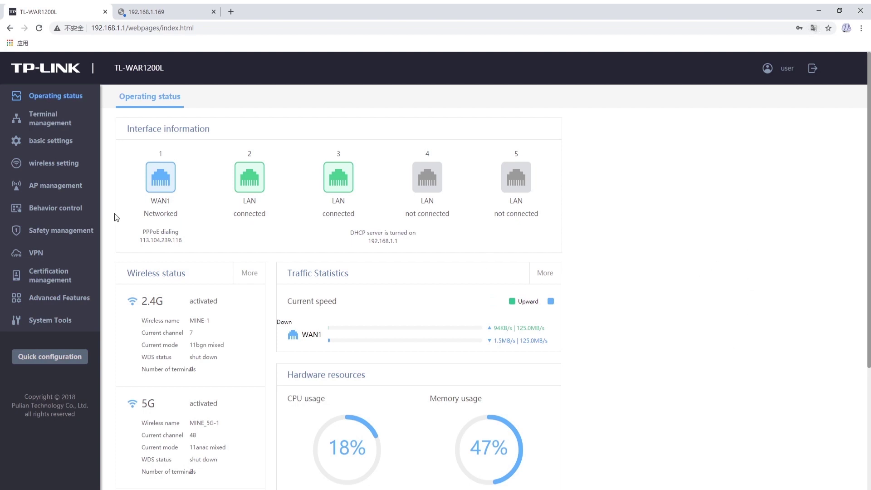
{"action": "left_click_drag", "start_coordinate": [183, 243], "coordinate": [139, 245]}
Under Advanced Features > virtual server, delete the srt123 rule on row 14.
{"action": "left_click", "coordinate": [188, 241]}
{"action": "left_click", "coordinate": [63, 301]}
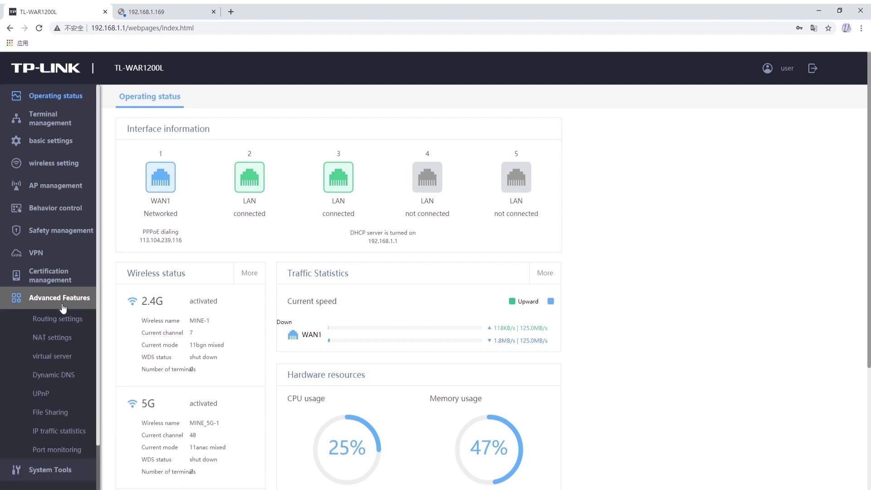
{"action": "left_click", "coordinate": [63, 357]}
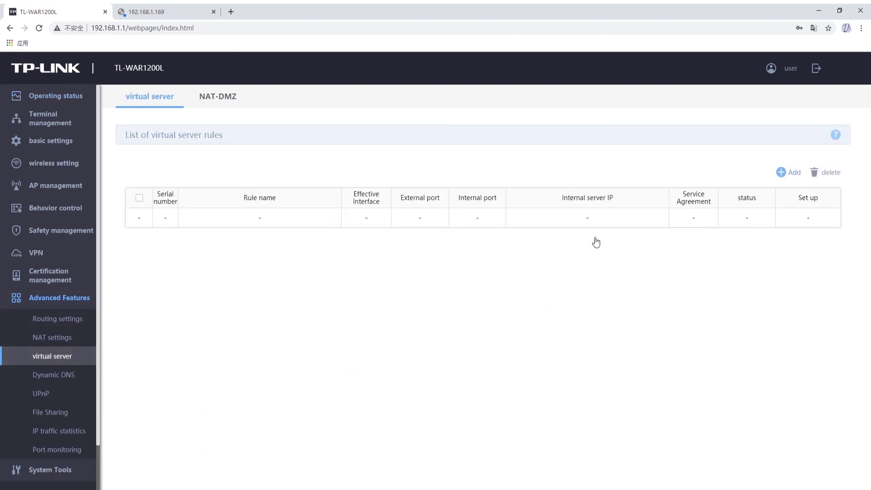
{"action": "scroll", "coordinate": [627, 355], "scroll_direction": "down", "scroll_amount": 3}
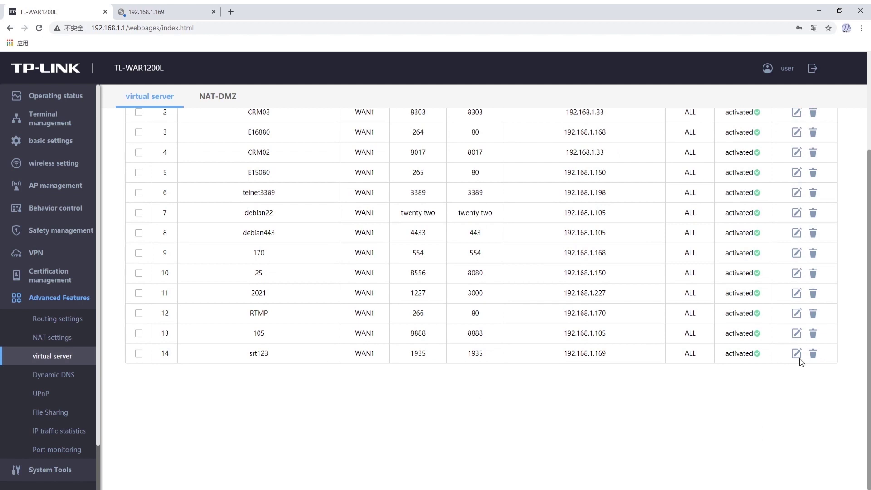
{"action": "left_click", "coordinate": [813, 354]}
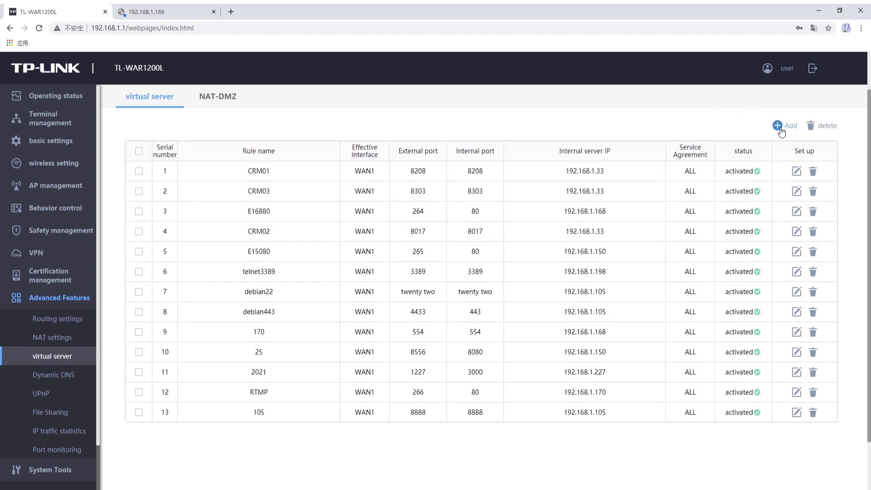
Add rule srt123 on WAN1 forwarding external port 1935 to 192.168.1.169 port 1935.
{"action": "left_click", "coordinate": [776, 126]}
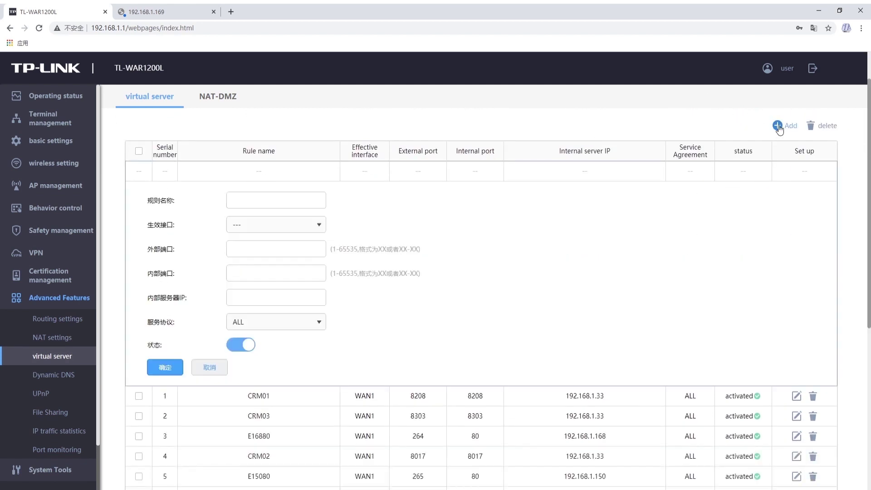
{"action": "left_click", "coordinate": [263, 203]}
{"action": "type", "text": "srt123"}
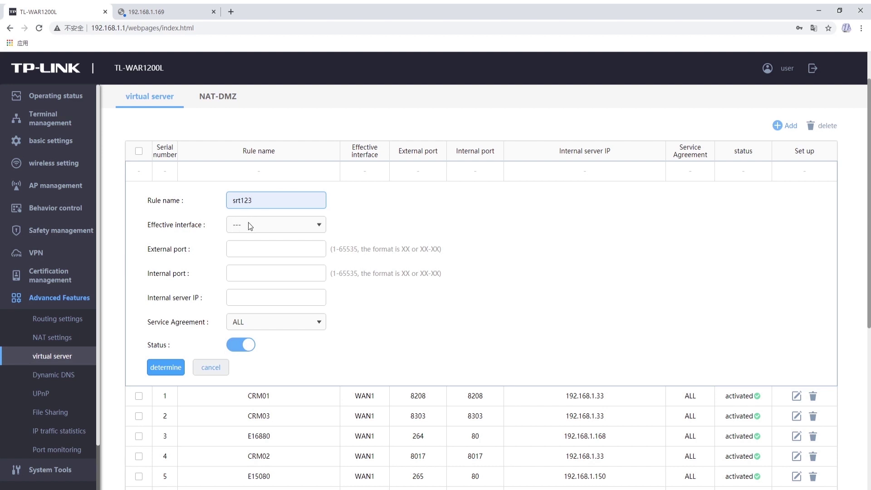
{"action": "left_click", "coordinate": [249, 225]}
{"action": "left_click", "coordinate": [254, 245]}
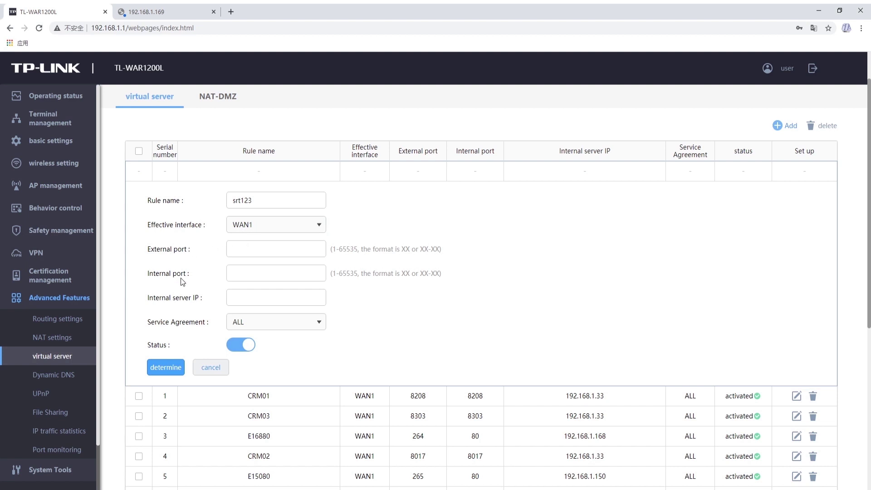
{"action": "left_click", "coordinate": [257, 246]}
{"action": "type", "text": "1935"}
{"action": "left_click", "coordinate": [250, 274]}
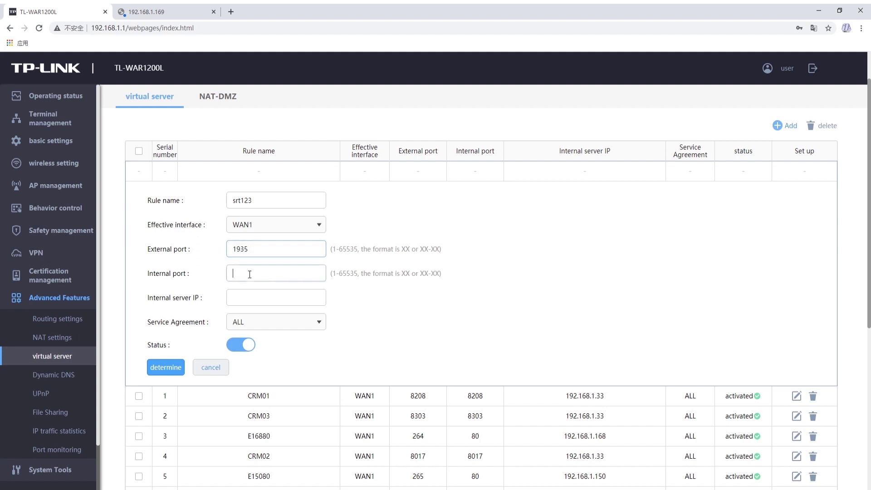
{"action": "left_click", "coordinate": [247, 294]}
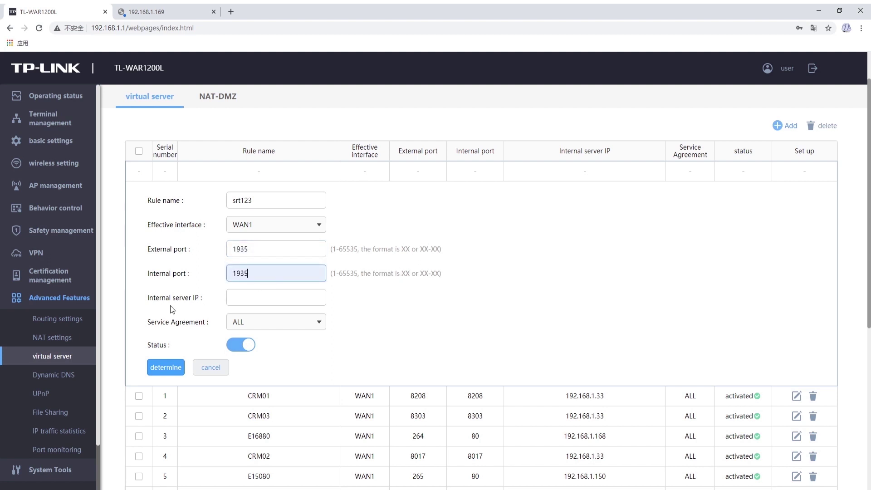
{"action": "left_click", "coordinate": [250, 298]}
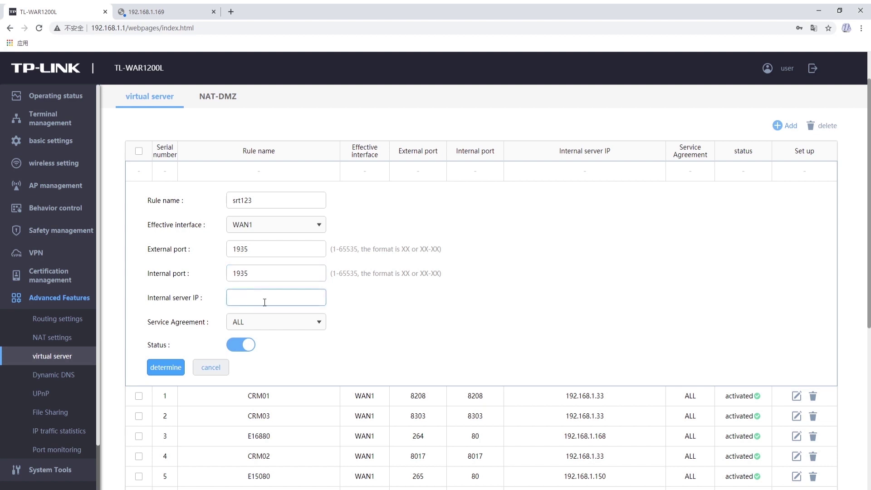
{"action": "left_click", "coordinate": [270, 322]}
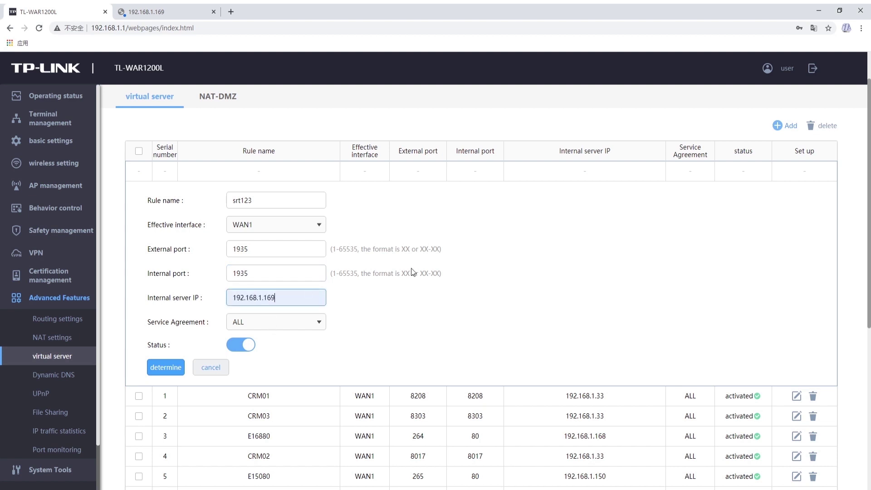
{"action": "left_click", "coordinate": [166, 371]}
Highlight the new srt123 rule 14 in the list to verify its details.
{"action": "scroll", "coordinate": [320, 299], "scroll_direction": "down", "scroll_amount": 2}
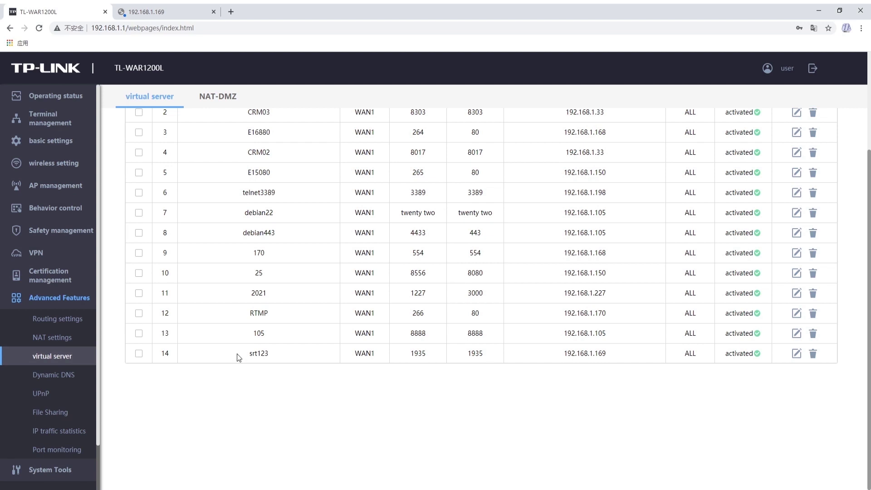
{"action": "left_click_drag", "start_coordinate": [239, 358], "coordinate": [647, 363]}
{"action": "left_click", "coordinate": [568, 396]}
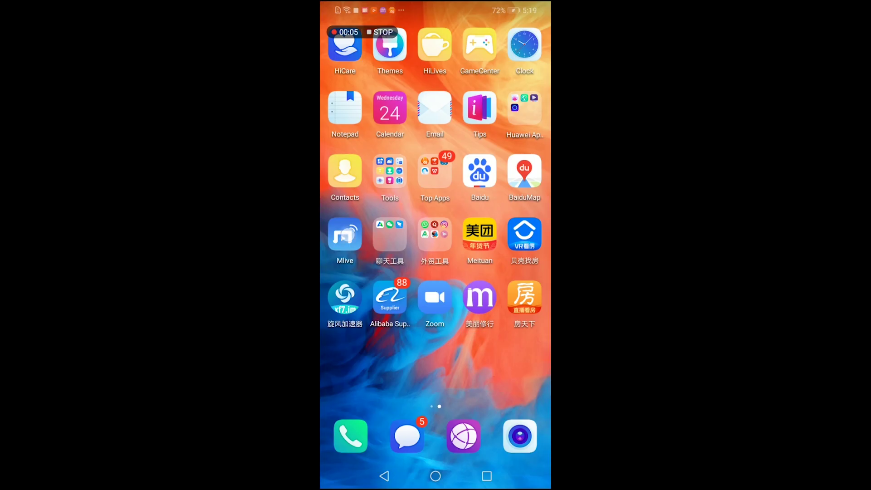
In the encoder app, refresh the device list and open the Q8 device's SRT push page.
{"action": "left_click", "coordinate": [346, 234]}
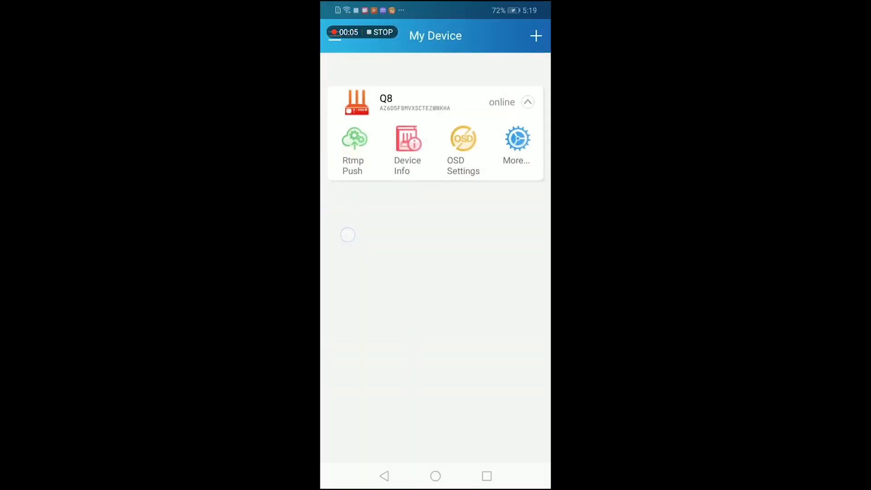
{"action": "left_click_drag", "start_coordinate": [491, 171], "coordinate": [480, 321]}
{"action": "left_click", "coordinate": [517, 146]}
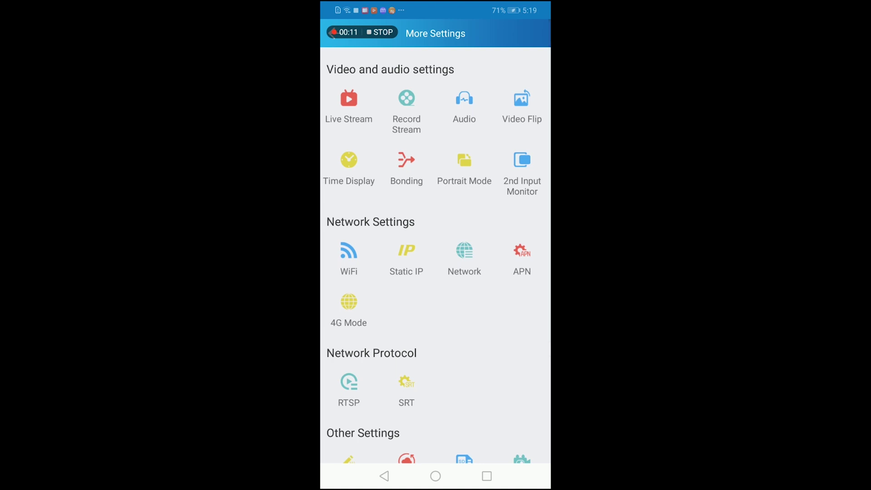
{"action": "left_click_drag", "start_coordinate": [477, 383], "coordinate": [484, 355]}
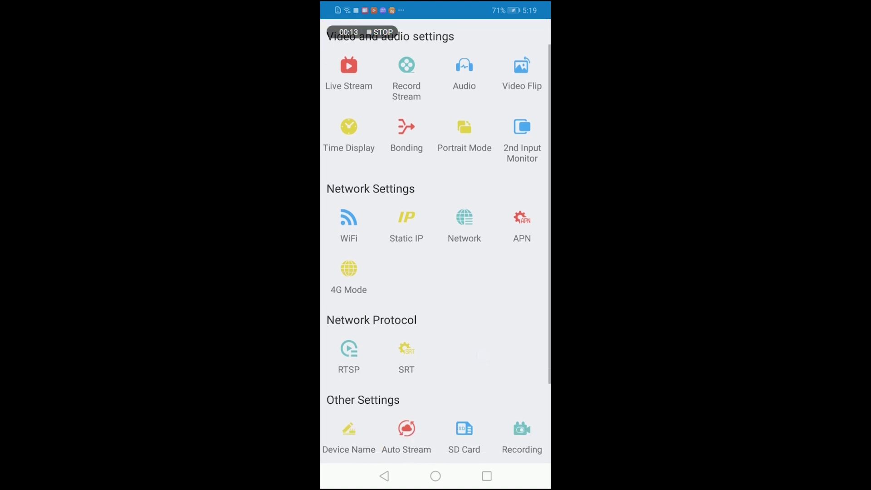
{"action": "left_click", "coordinate": [406, 351]}
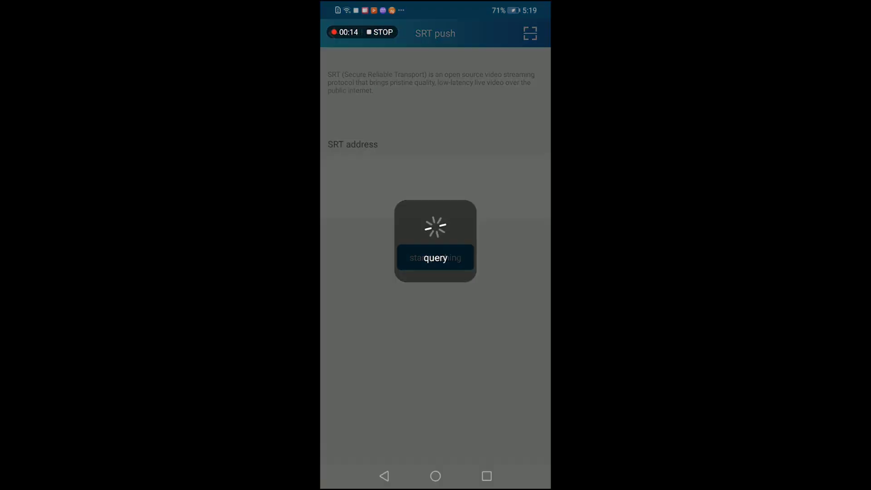
Clear the SRT address field and begin entering srt://113.104.
{"action": "left_click", "coordinate": [482, 164]}
{"action": "left_click", "coordinate": [534, 187]}
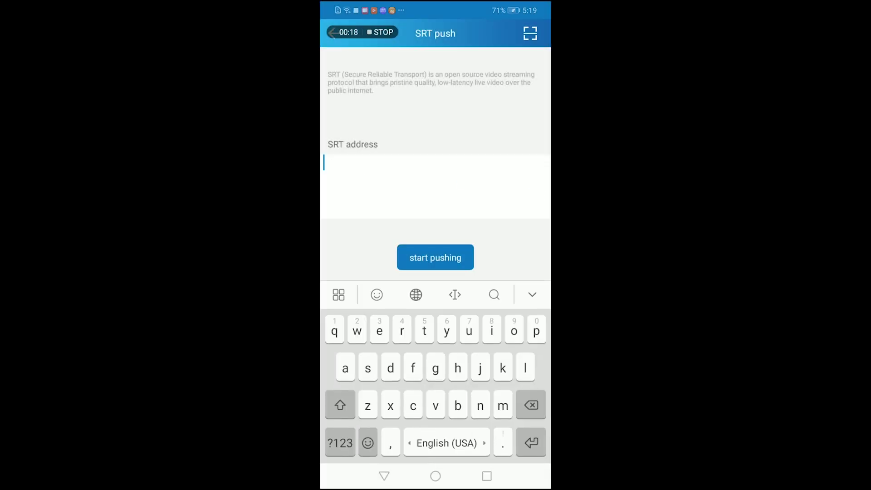
{"action": "type", "text": "srt"}
{"action": "left_click", "coordinate": [340, 443]}
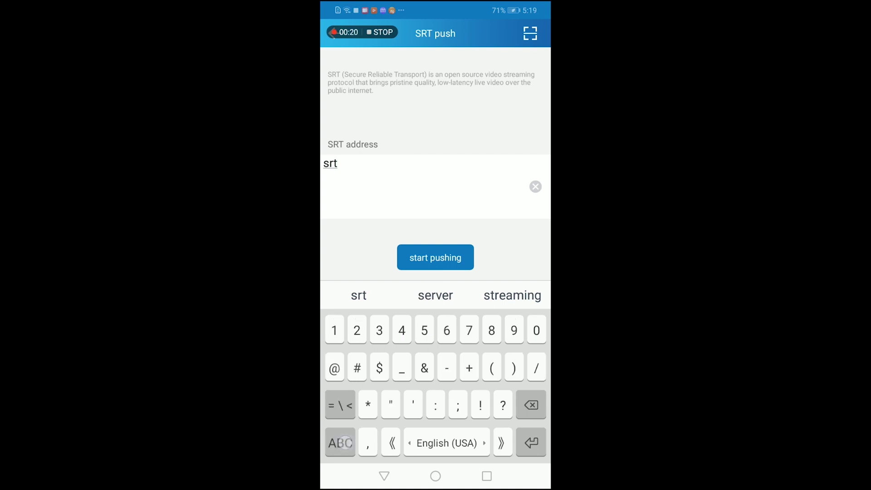
{"action": "type", "text": "://"}
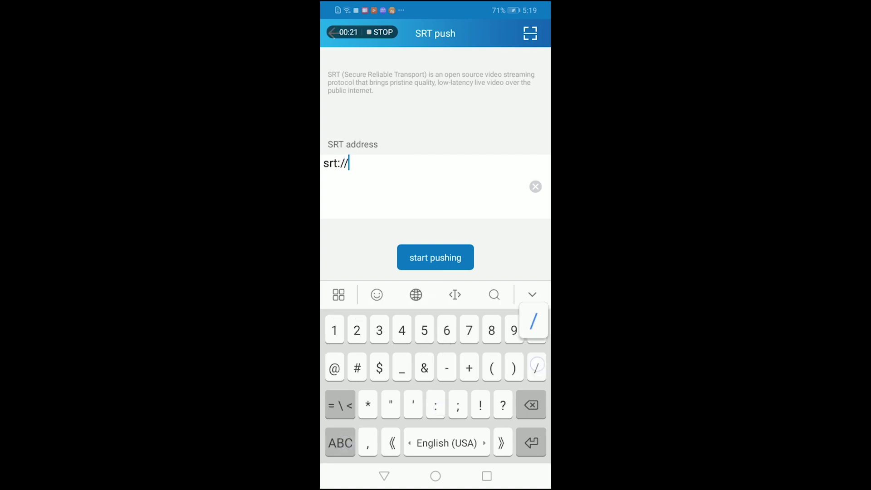
{"action": "left_click", "coordinate": [341, 442]}
{"action": "left_click", "coordinate": [340, 443]}
{"action": "type", "text": "113"}
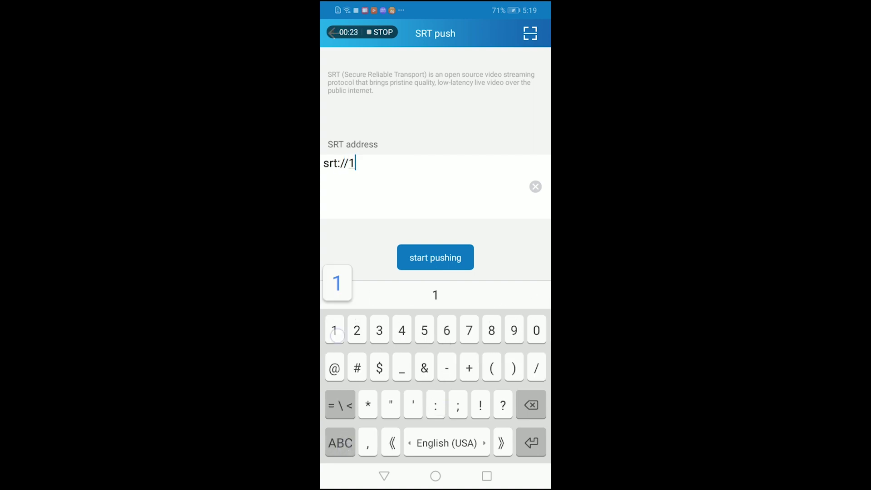
{"action": "left_click", "coordinate": [340, 443]}
{"action": "type", "text": "."}
{"action": "left_click", "coordinate": [340, 443]}
{"action": "type", "text": "1"}
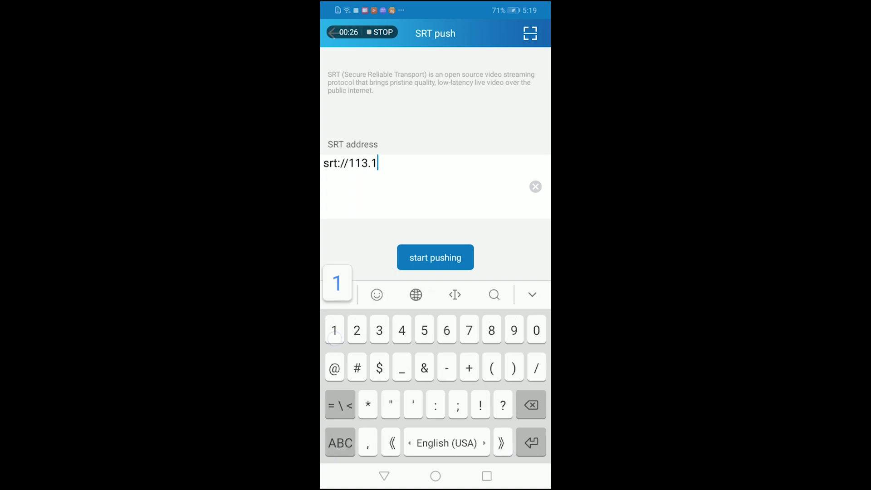
{"action": "type", "text": "04"}
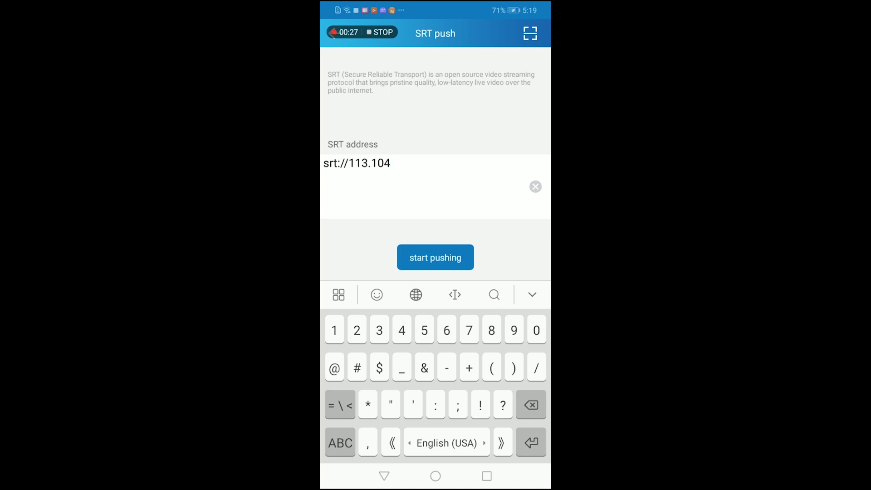
{"action": "left_click", "coordinate": [340, 442]}
{"action": "type", "text": "."}
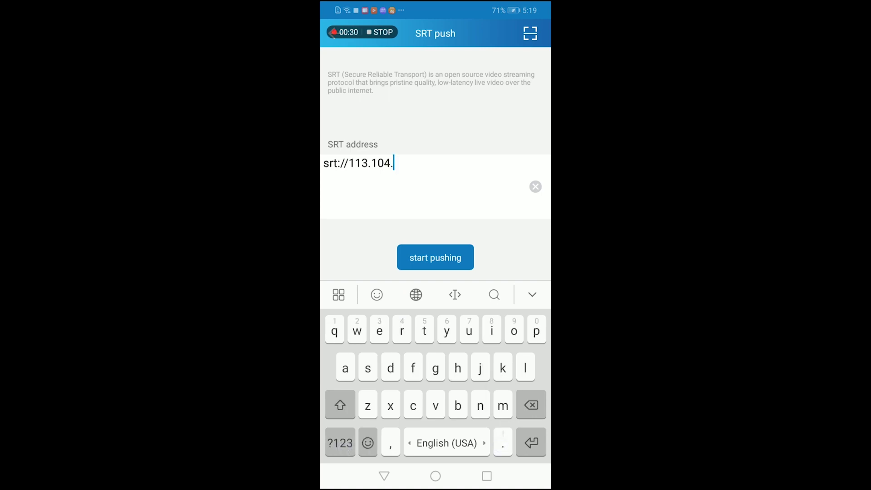
Complete the address as srt://113.104.239.116:1935, fixing a typo, and start pushing.
{"action": "left_click", "coordinate": [341, 443]}
{"action": "type", "text": "2"}
{"action": "type", "text": "39"}
{"action": "key", "text": "BackSpace"}
{"action": "type", "text": "9"}
{"action": "left_click", "coordinate": [340, 442]}
{"action": "type", "text": "."}
{"action": "left_click", "coordinate": [341, 443]}
{"action": "type", "text": "11"}
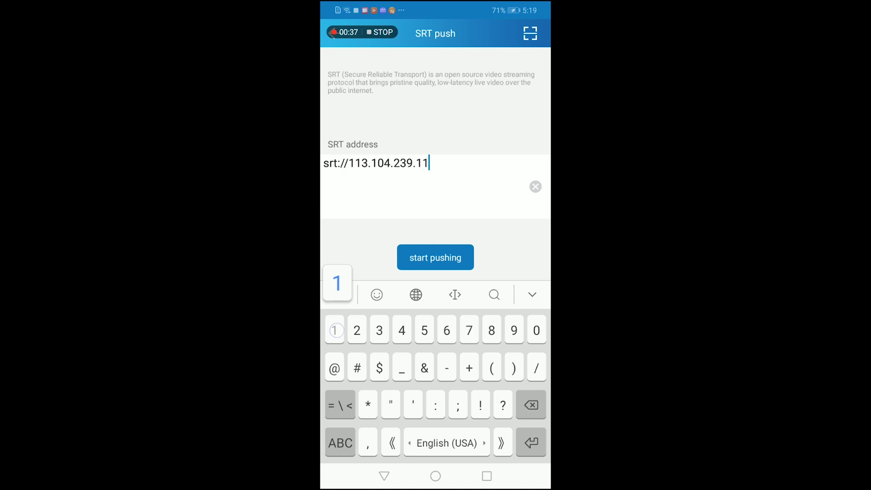
{"action": "type", "text": "6:"}
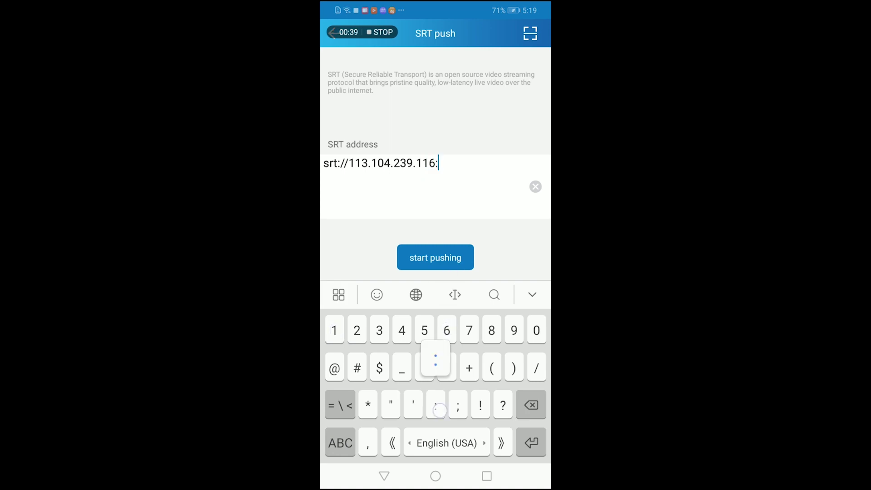
{"action": "left_click", "coordinate": [341, 443]}
{"action": "left_click", "coordinate": [340, 442]}
{"action": "type", "text": "193"}
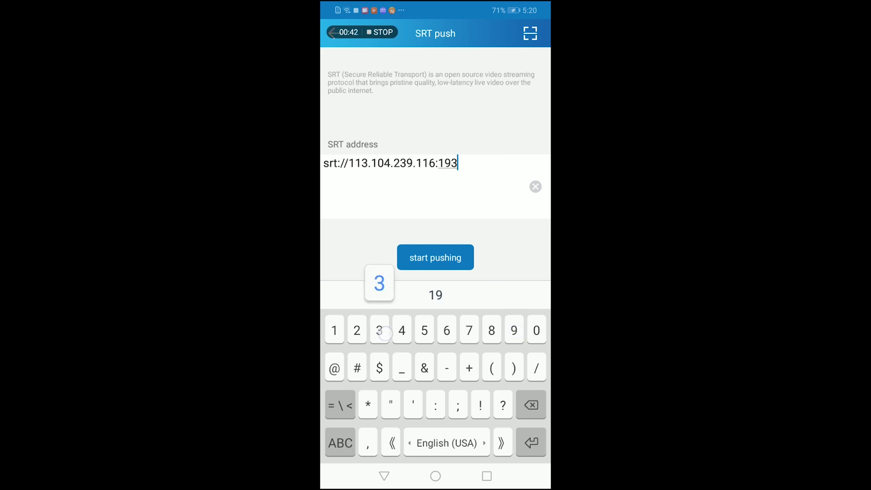
{"action": "type", "text": "5"}
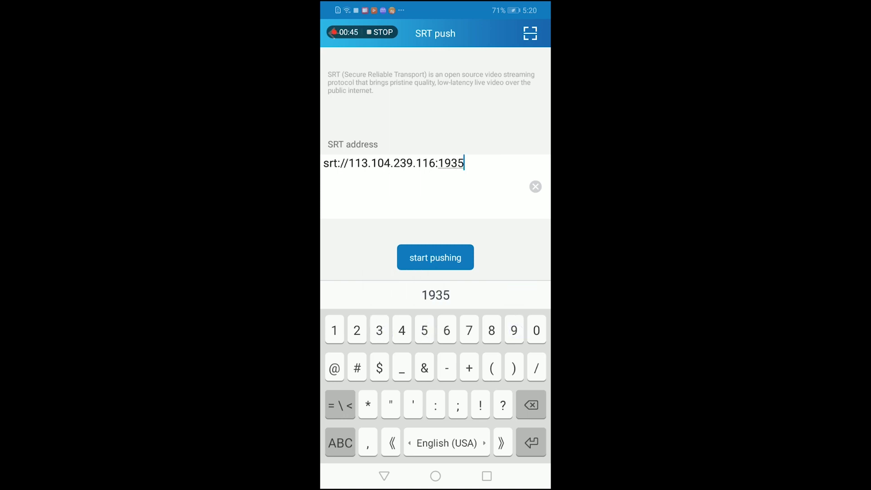
{"action": "left_click", "coordinate": [445, 259]}
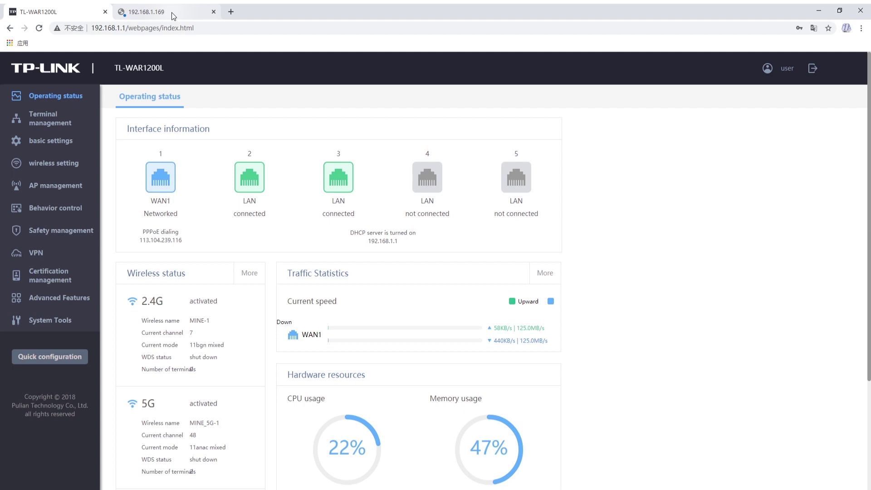
Log in to the decoder at 192.168.1.169 and open its Address setting page.
{"action": "left_click", "coordinate": [171, 12]}
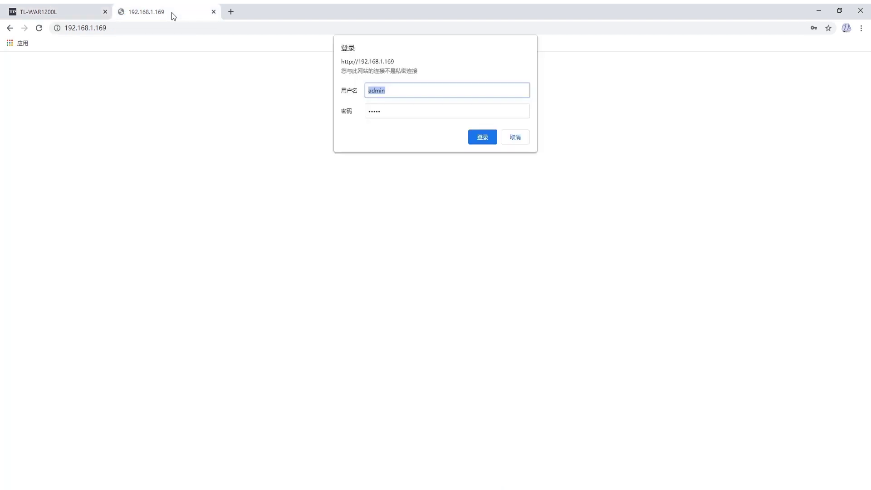
{"action": "left_click", "coordinate": [485, 137]}
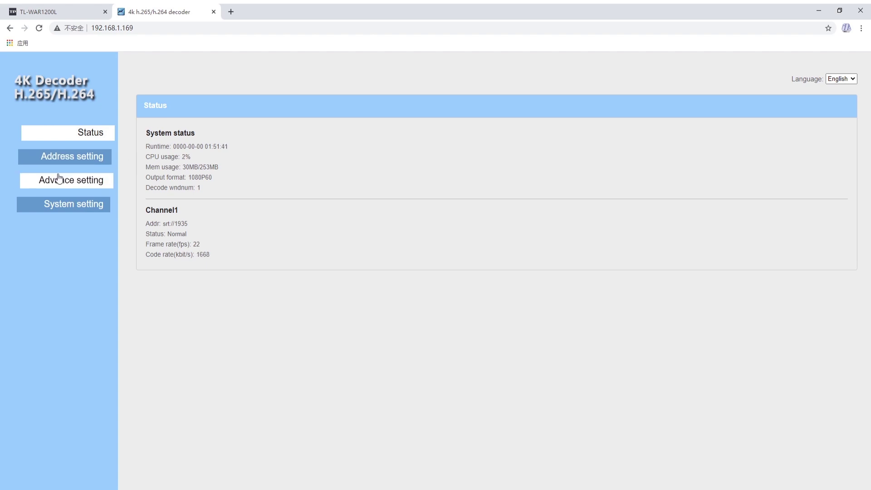
{"action": "left_click", "coordinate": [78, 162]}
Apply srt://1935 as Channel1's address, dismiss the Setup success alert, and view Status.
{"action": "left_click", "coordinate": [244, 154]}
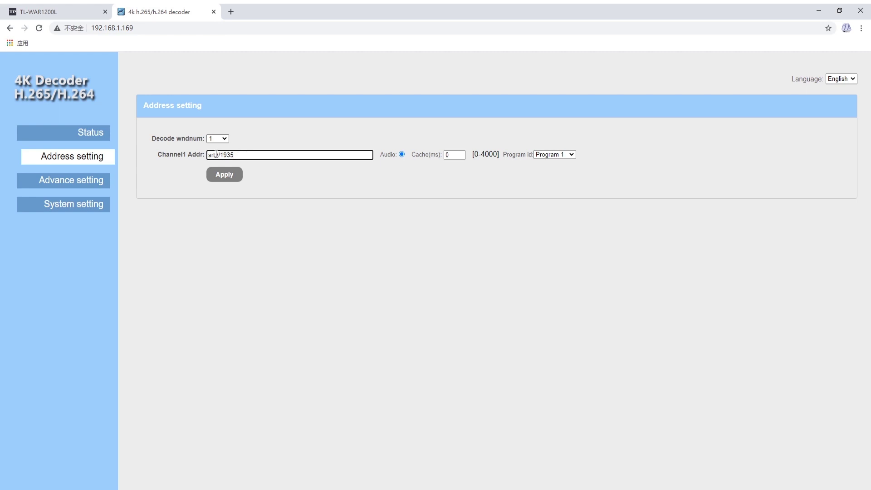
{"action": "mouse_move", "coordinate": [220, 156]}
{"action": "left_mouse_down"}
{"action": "mouse_move", "coordinate": [200, 155]}
{"action": "mouse_move", "coordinate": [235, 155]}
{"action": "mouse_move", "coordinate": [207, 155]}
{"action": "mouse_move", "coordinate": [220, 155]}
{"action": "left_mouse_up"}
{"action": "left_click", "coordinate": [229, 177]}
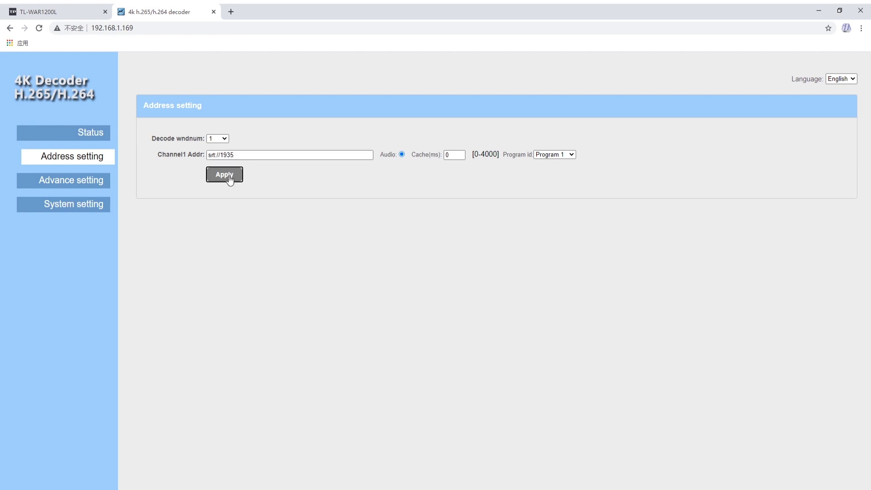
{"action": "left_click", "coordinate": [518, 82]}
{"action": "left_click", "coordinate": [96, 137]}
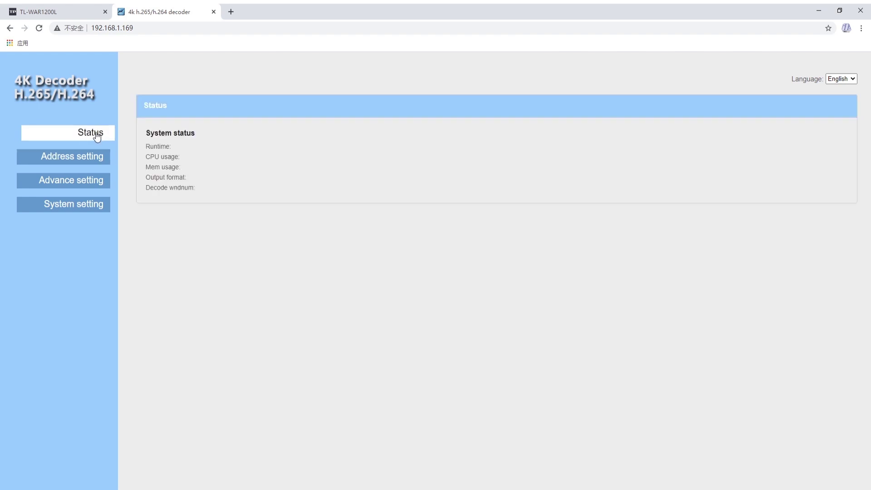